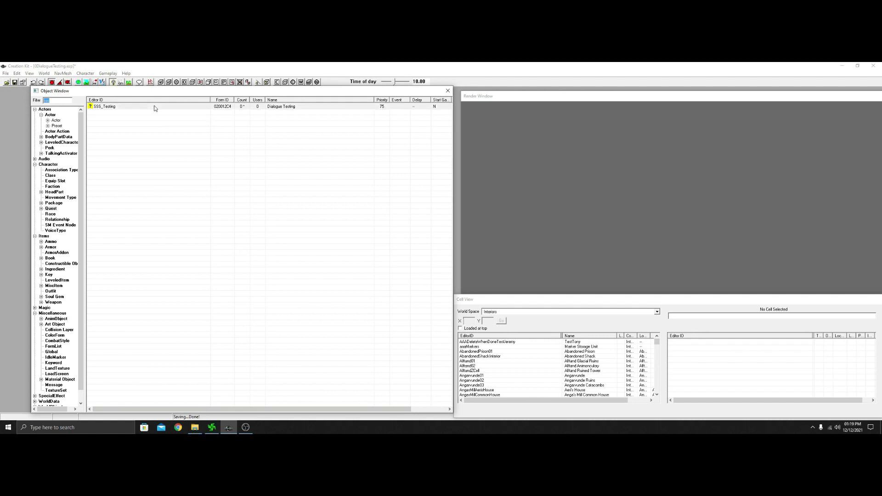
Add a new player dialogue branch named SSS_Likeme to the SSS_Testing quest
double_click(155, 106)
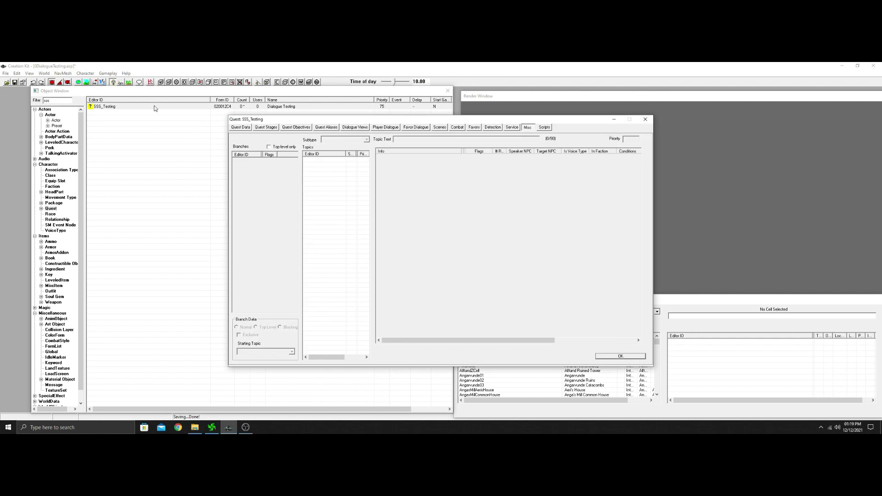
left_click(384, 127)
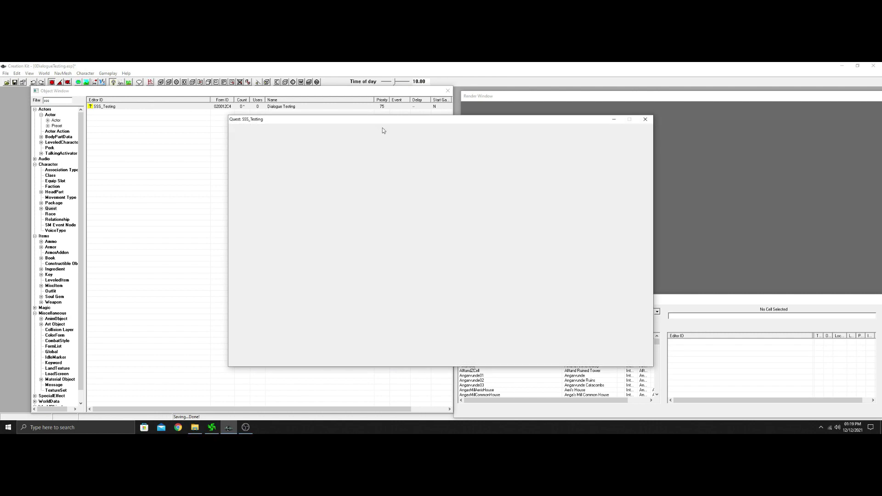
right_click(248, 187)
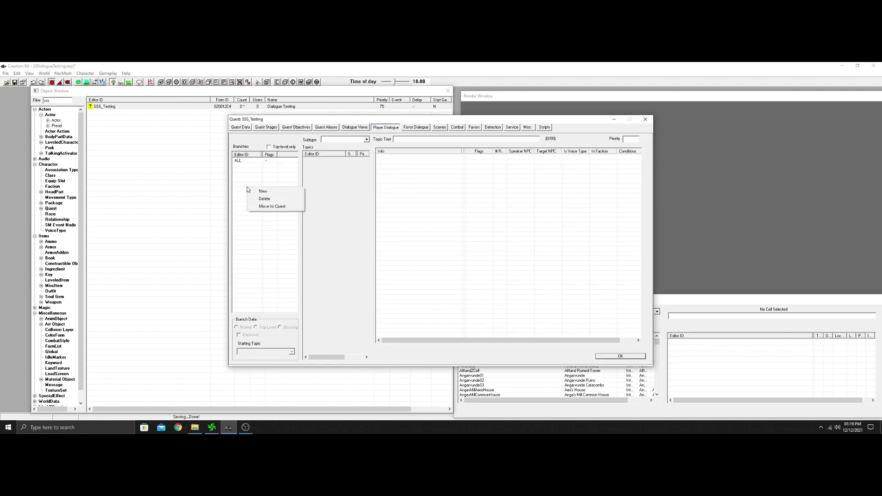
left_click(263, 191)
left_click_drag(256, 140, 244, 141)
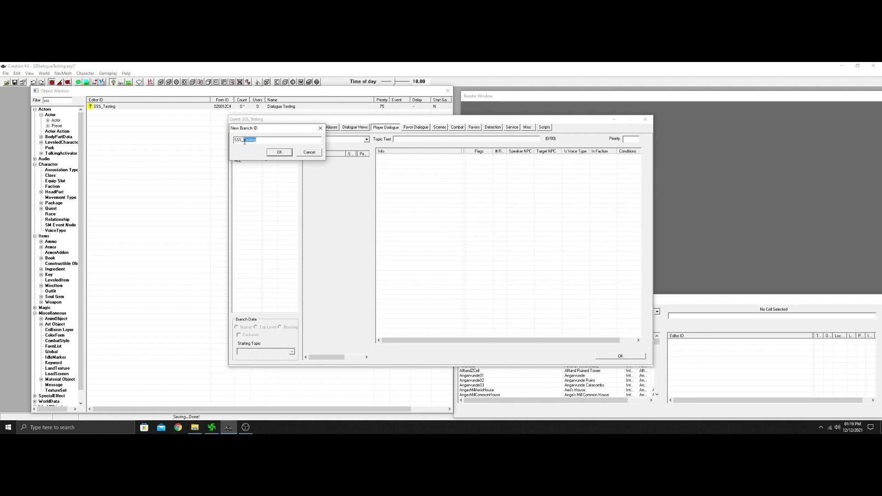
type("Likeme")
left_click(280, 152)
Name the branch's starting topic SSS_Likeme01 and select it
left_click(276, 140)
key("shift+Left")
key("shift+Left")
key("shift+Left")
key("shift+Left")
key("shift+Left")
type("01")
left_click(279, 152)
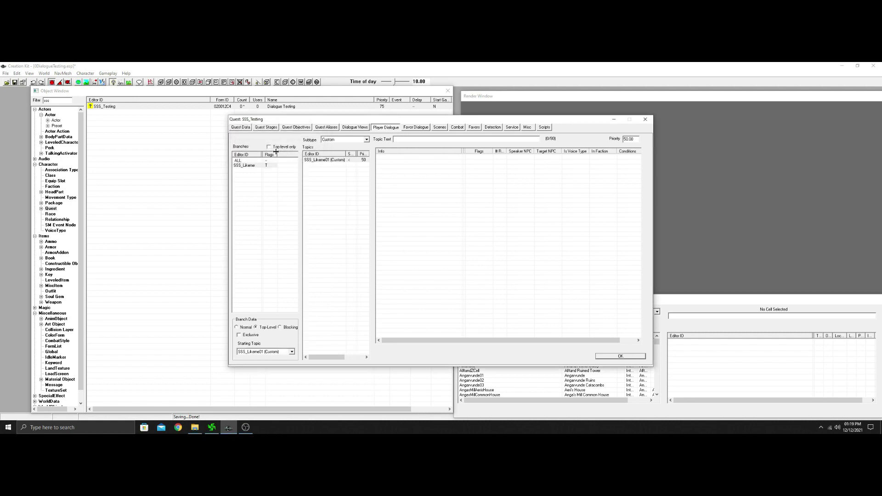
left_click(331, 160)
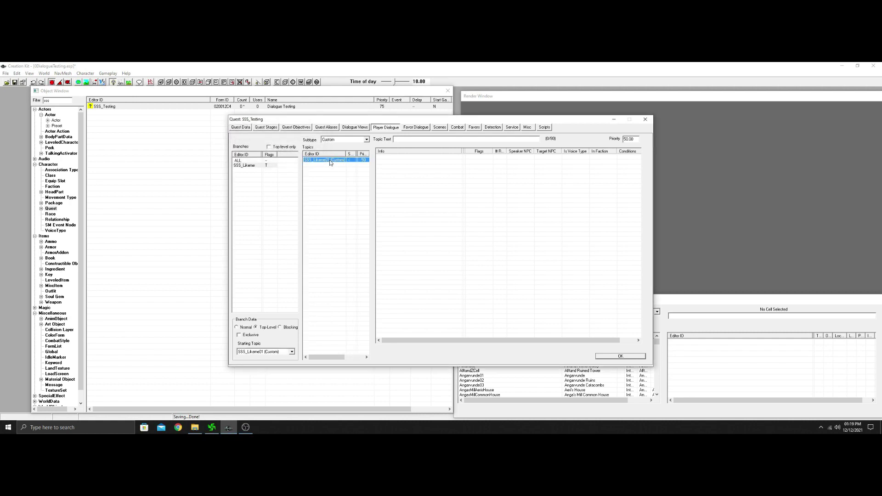
Give SSS_Likeme01 the text 'Do you like me?' and add the response 'I don't really know you.'
left_click(418, 140)
right_click(443, 167)
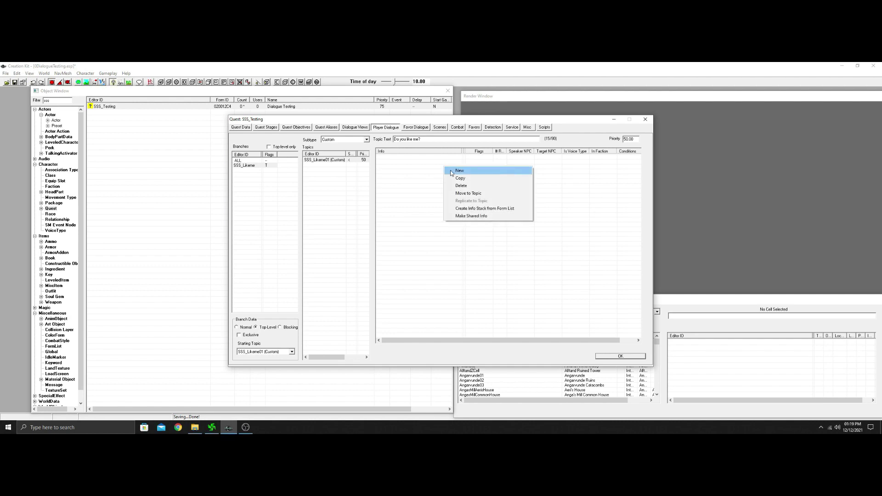
left_click(460, 170)
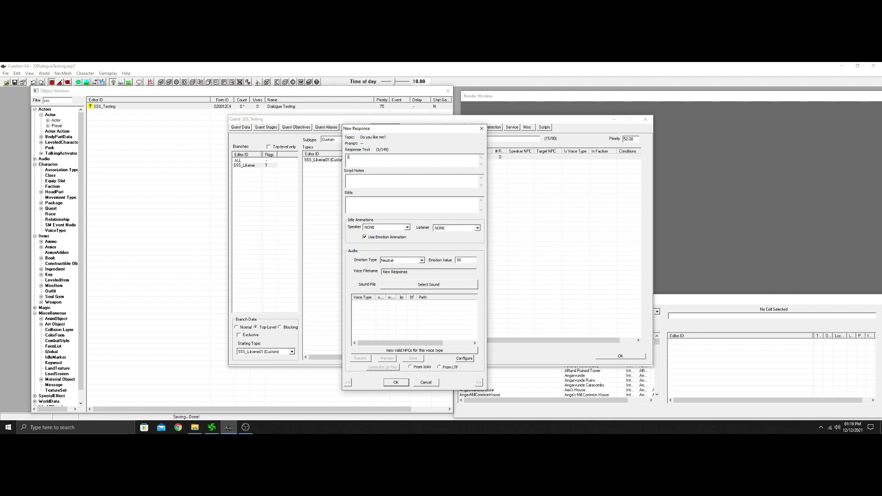
type("I dont really know you.")
left_click(396, 382)
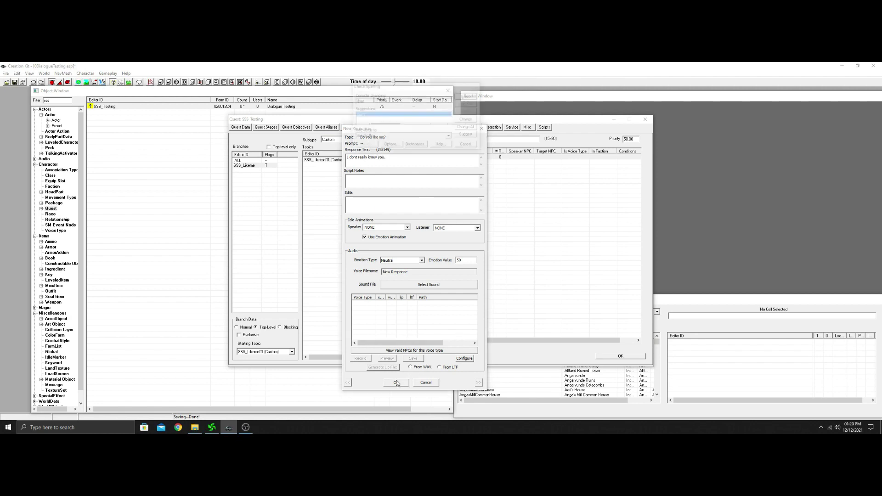
left_click(467, 119)
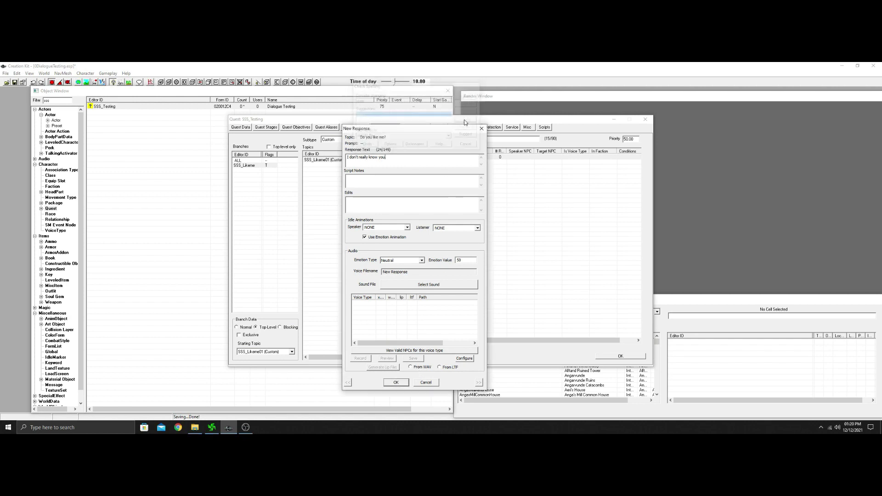
Save the response, flag it Force Subtitle and Random, and paste a GetRelationshipRank condition
left_click(396, 382)
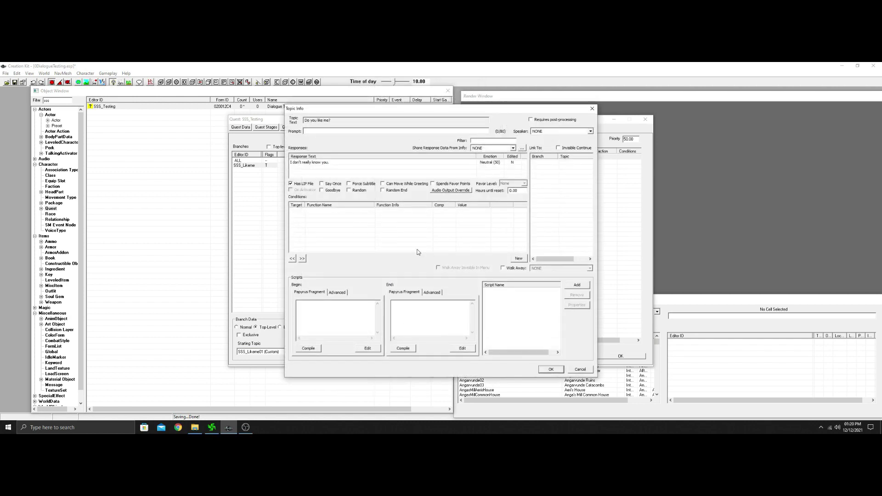
left_click(349, 190)
left_click(349, 184)
right_click(406, 210)
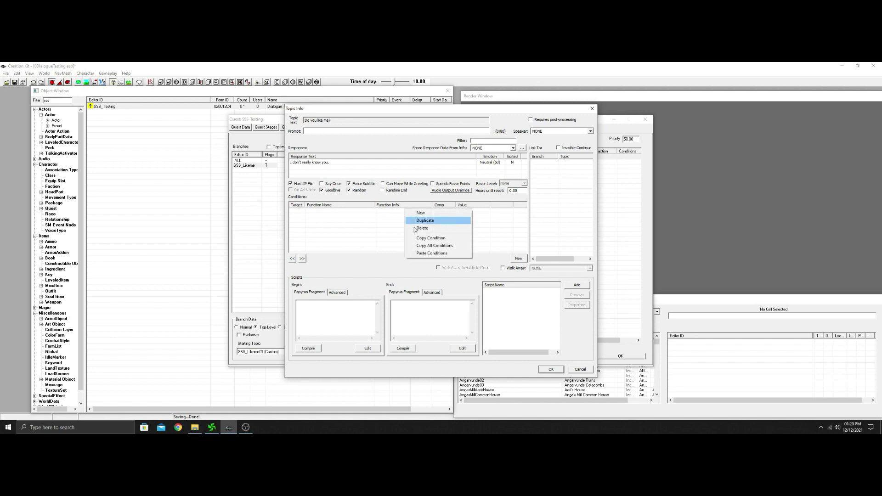
left_click(429, 253)
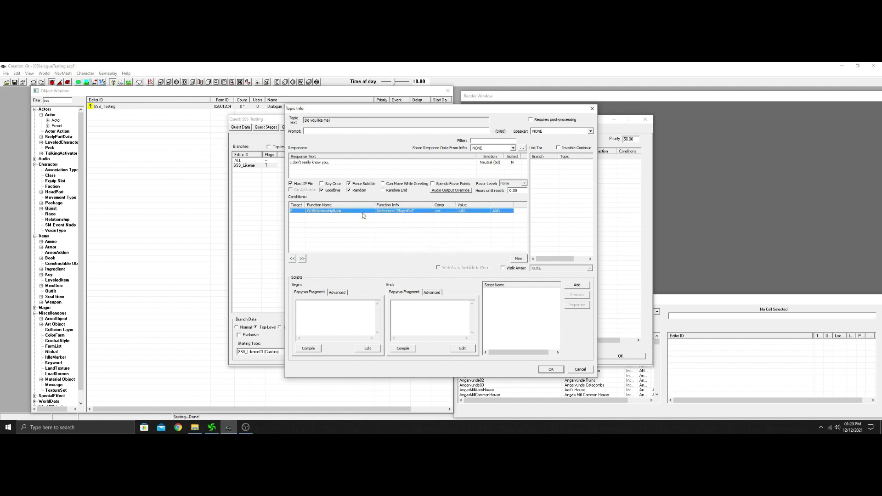
double_click(380, 211)
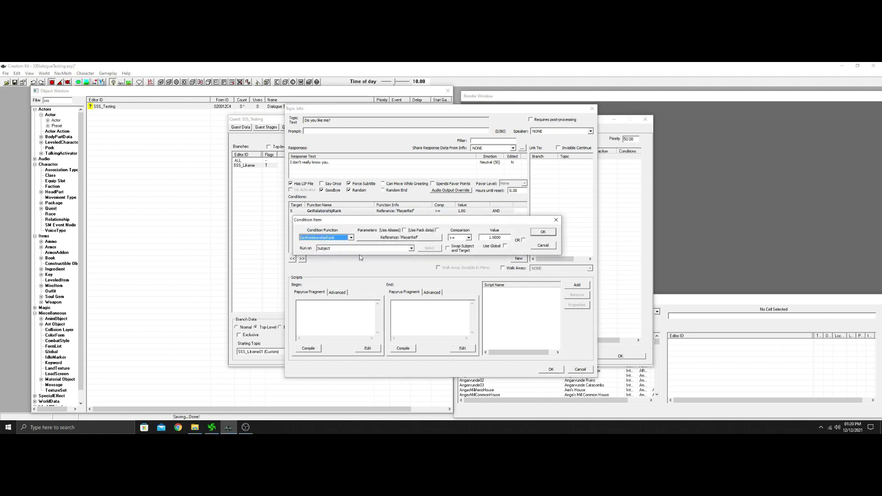
left_click(411, 248)
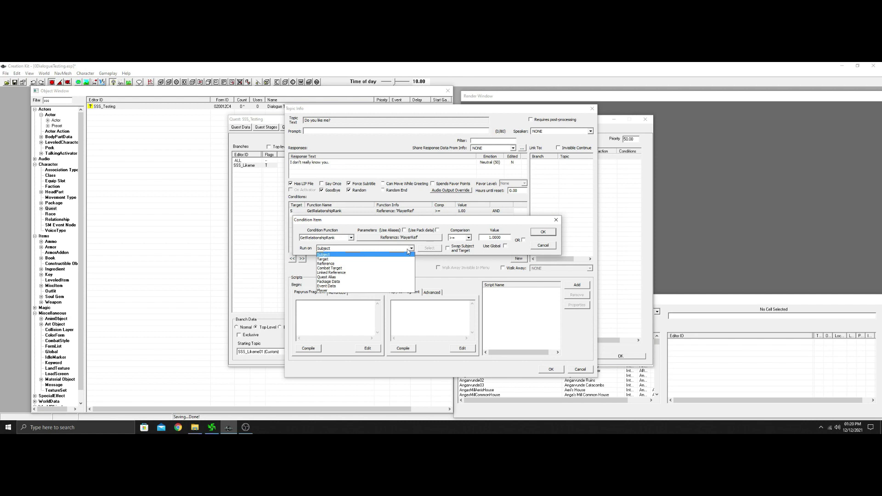
left_click(329, 255)
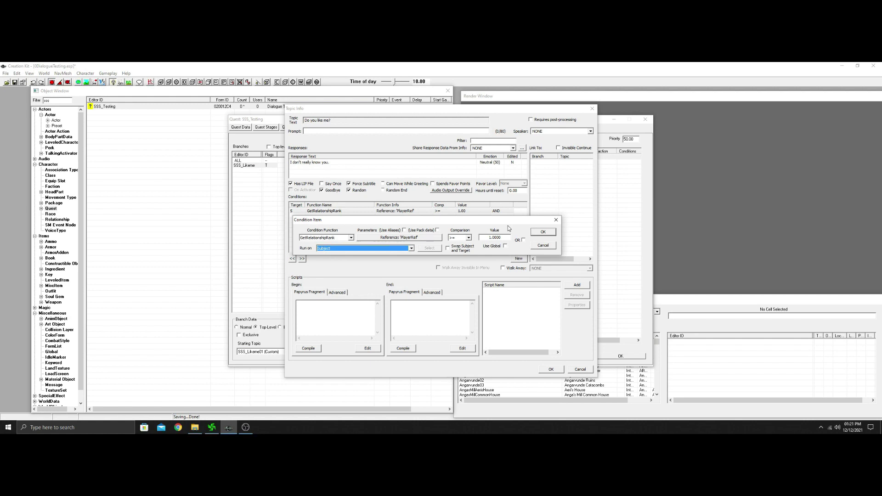
left_click(542, 233)
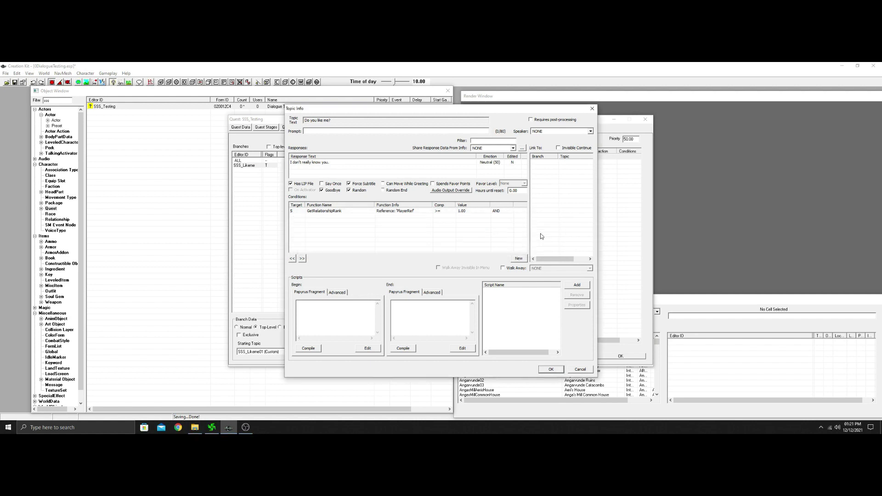
Set the GetRelationshipRank condition to == 0 and close the topic info
double_click(412, 213)
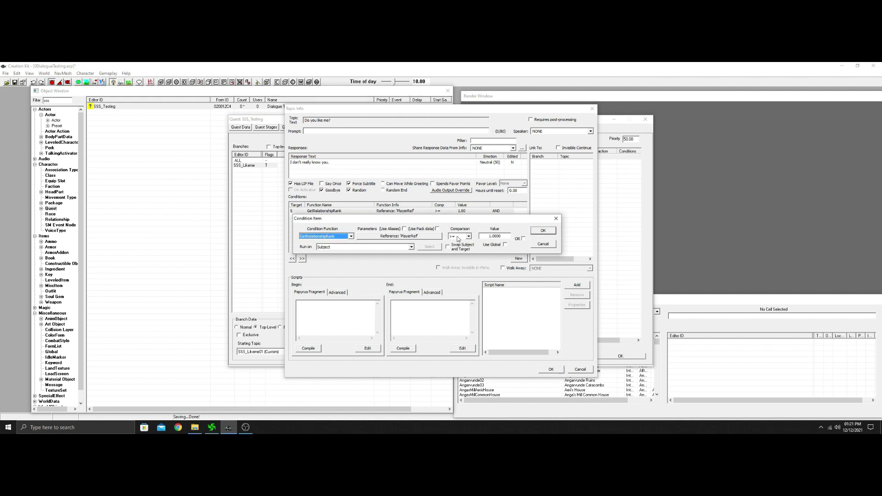
left_click(470, 237)
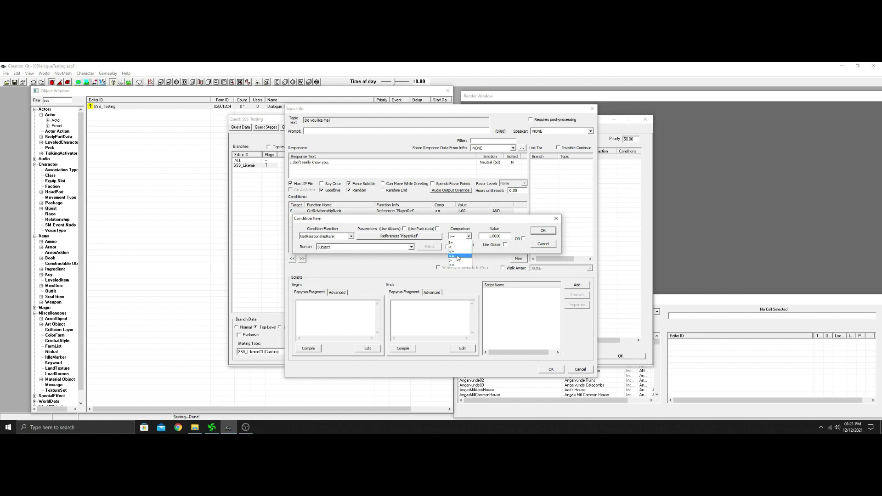
left_click(458, 256)
left_click(549, 232)
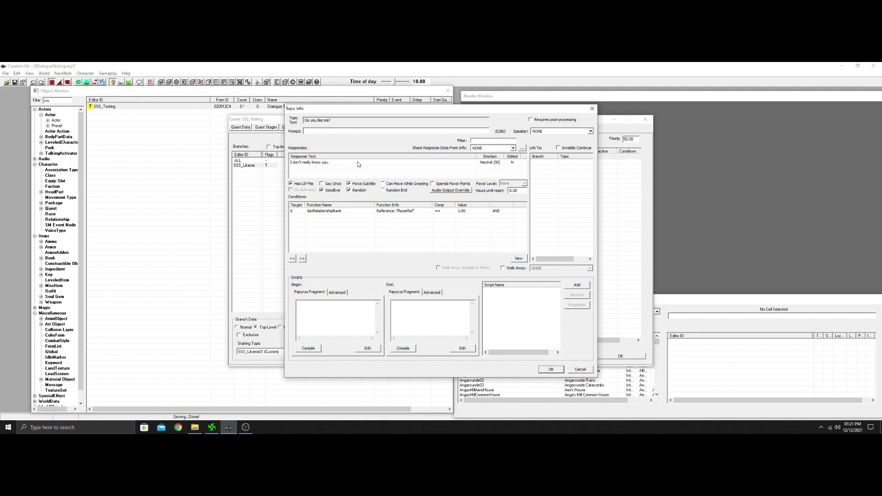
double_click(453, 211)
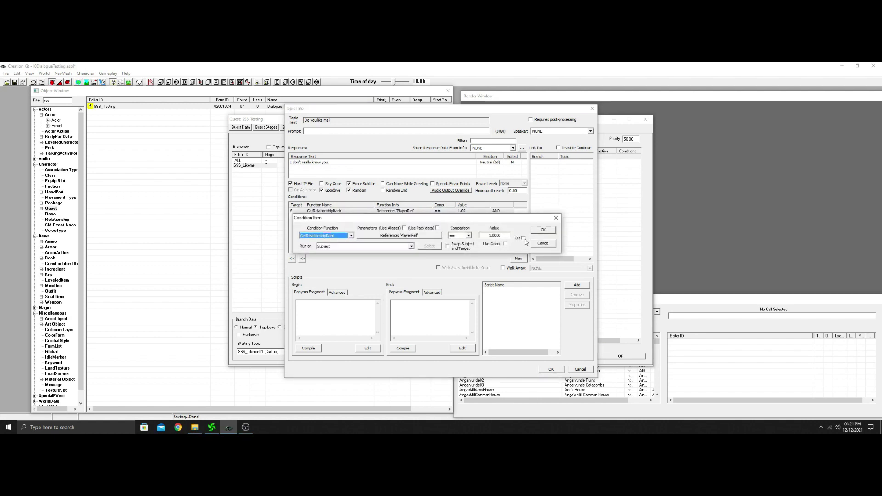
left_click(492, 236)
left_click(543, 230)
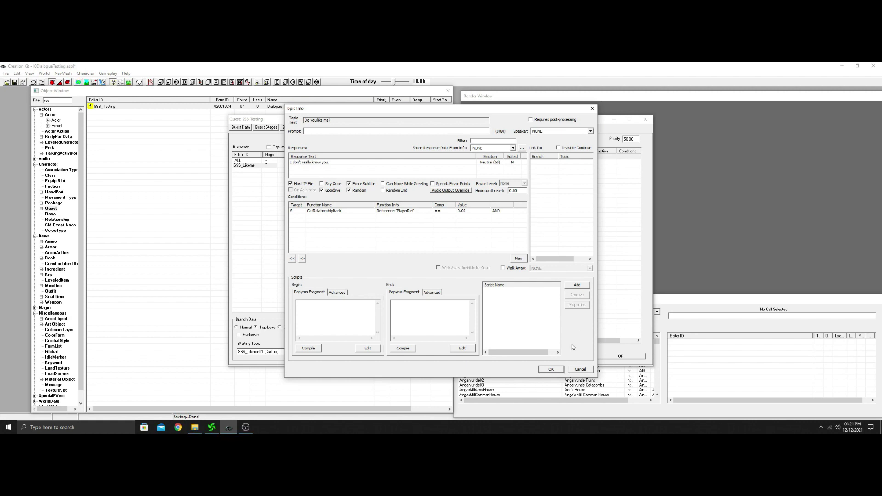
left_click(551, 370)
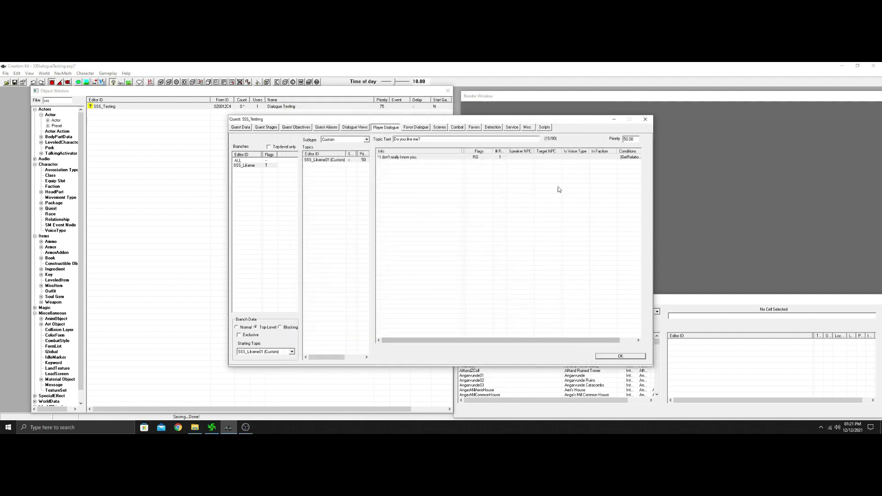
Duplicate the 'I don't really know you.' response and set the copy's GetRelationshipRank value to 1
right_click(461, 157)
left_click(478, 166)
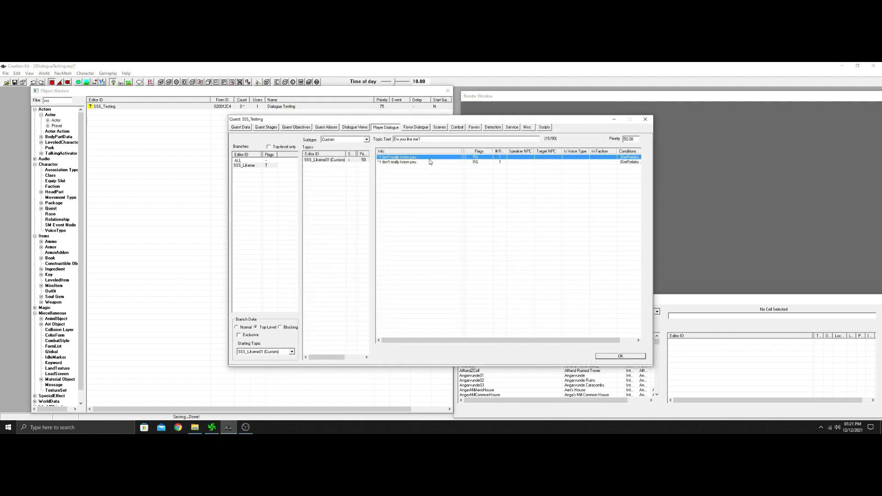
double_click(420, 162)
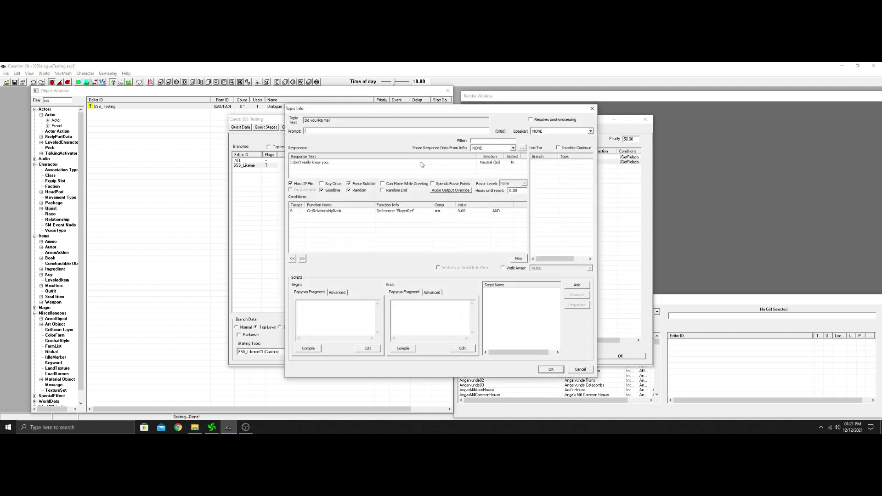
double_click(409, 212)
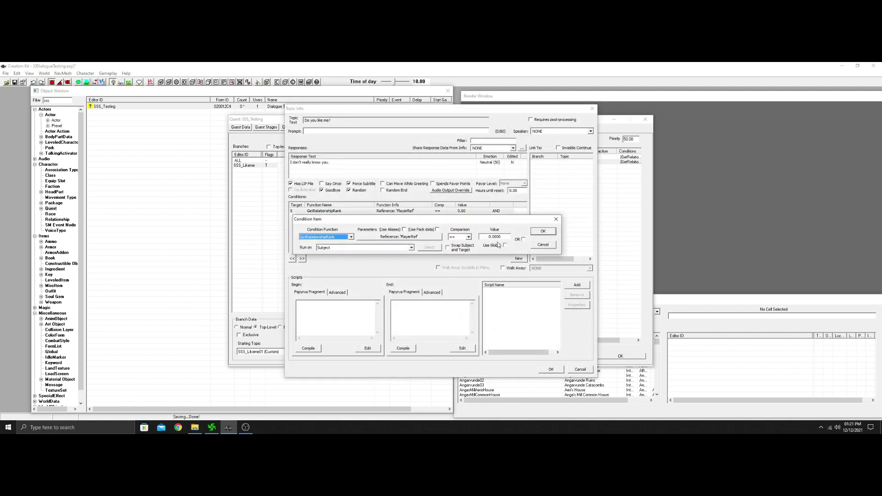
left_click(490, 237)
type("1")
left_click(543, 232)
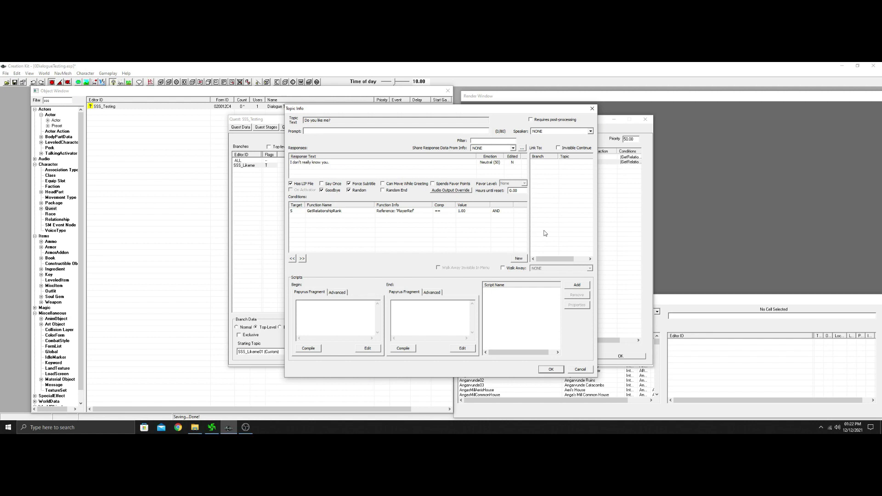
Change the copied response's text to 'I consider you a friend.' and close the topic info
double_click(320, 163)
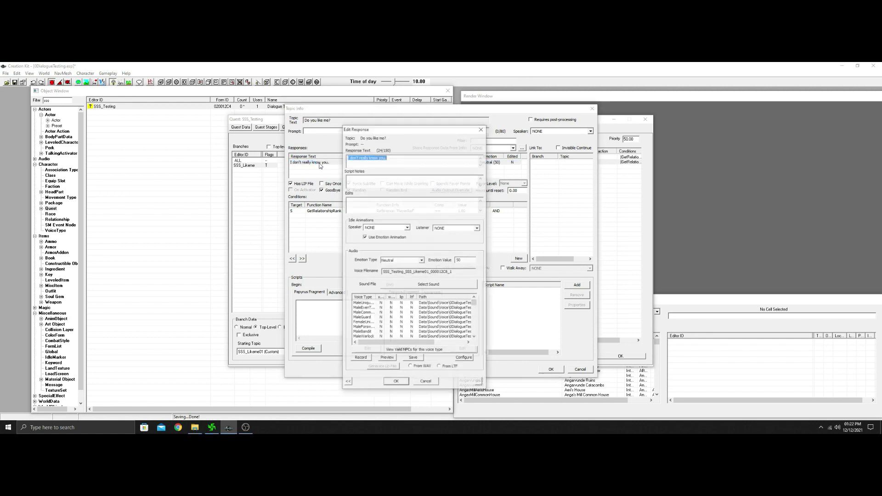
type("I c")
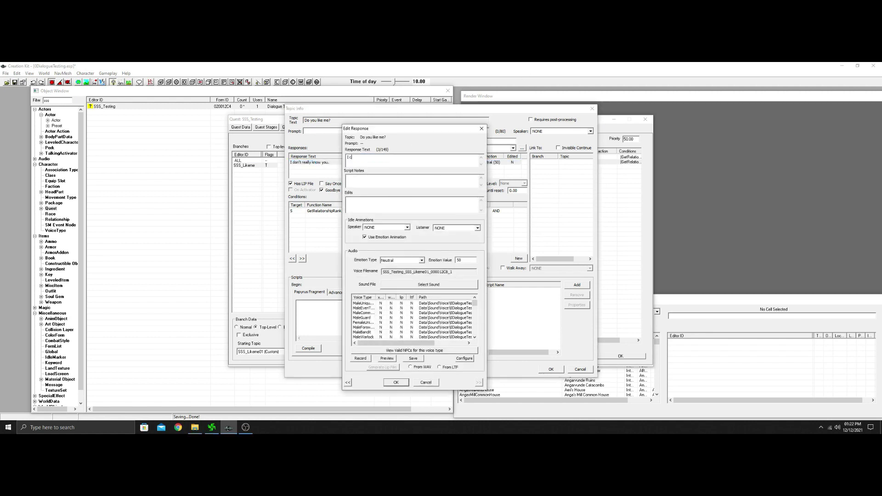
type("onsider you a friend.")
left_click(396, 382)
left_click(551, 370)
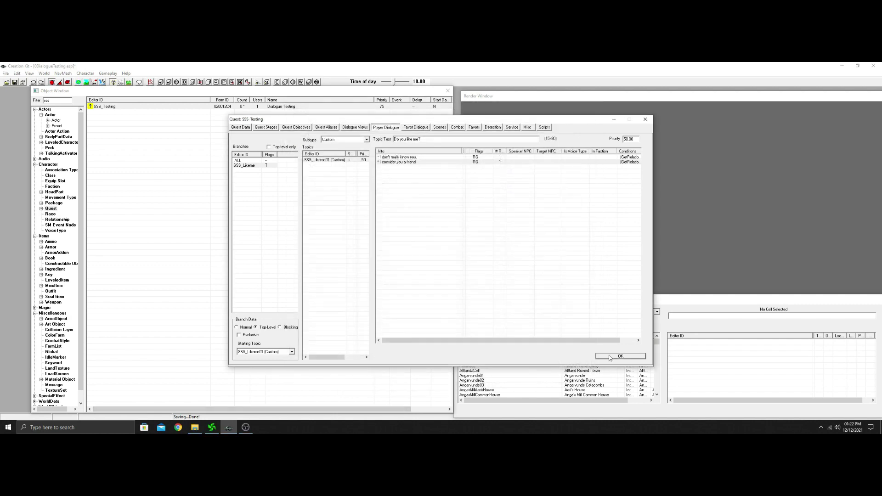
Duplicate the friend response and set the copy's GetRelationshipRank value to -1
right_click(464, 163)
left_click(479, 174)
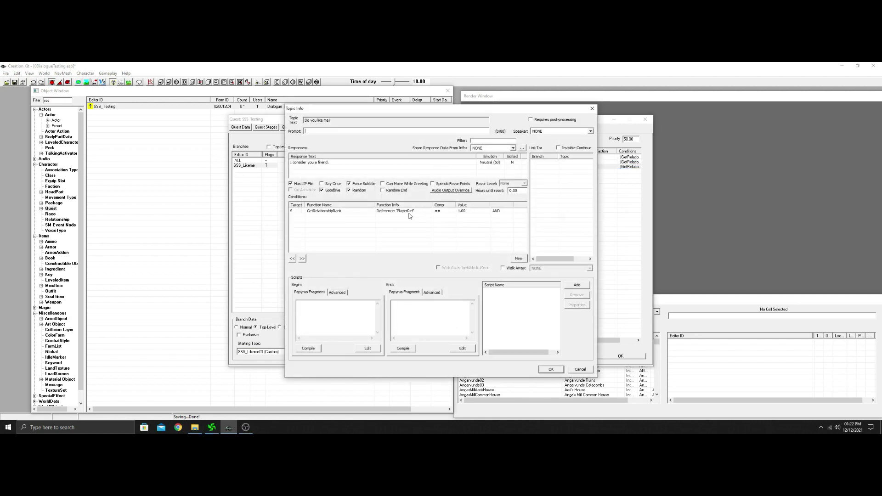
double_click(408, 211)
left_click(489, 235)
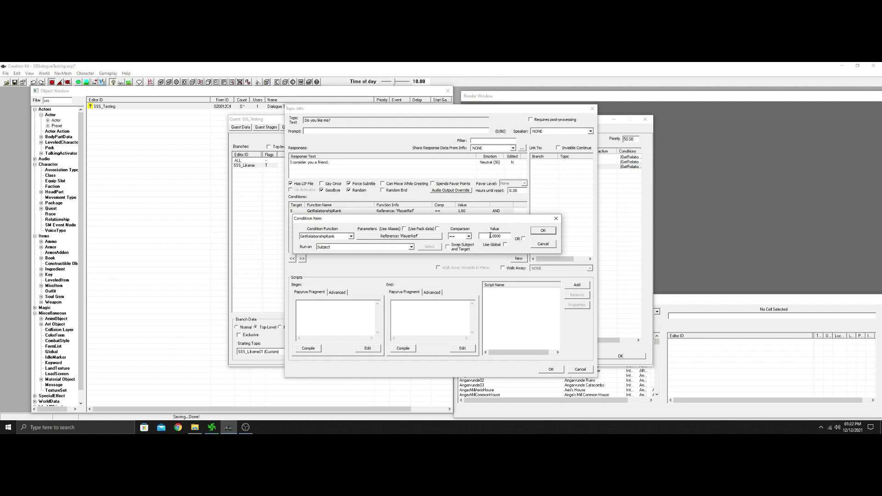
type("-")
left_click(543, 231)
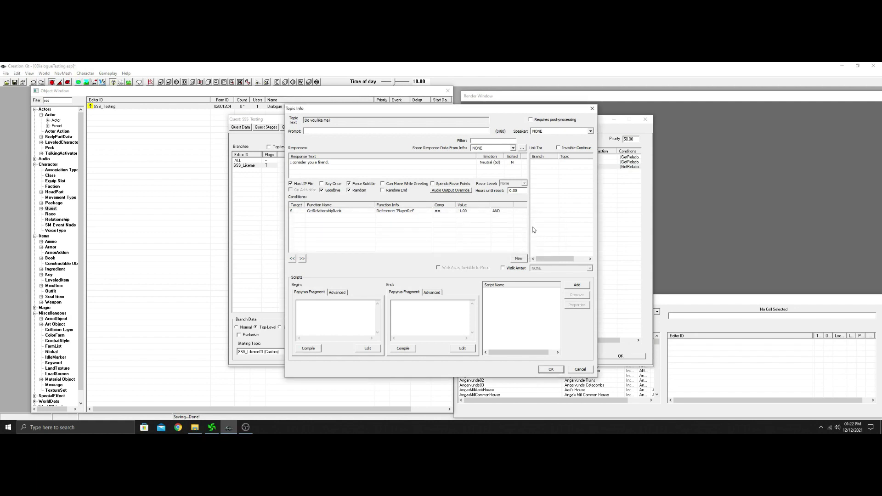
Reword the copy to 'You kinda of a jerk.' and close the topic info
double_click(333, 164)
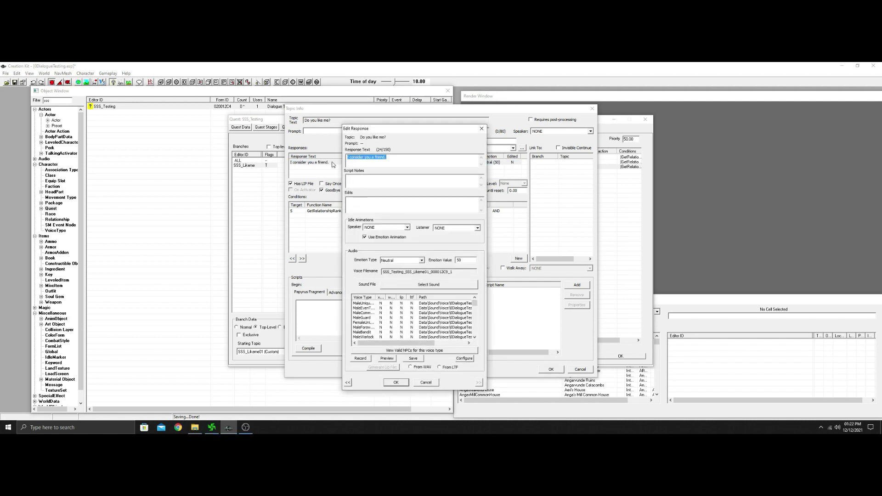
type("You kinda of a jerk.")
left_click(397, 383)
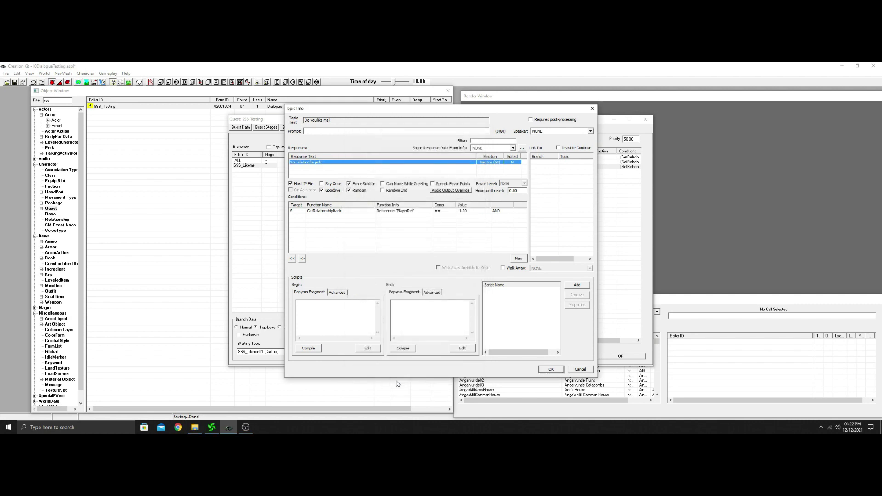
left_click(551, 369)
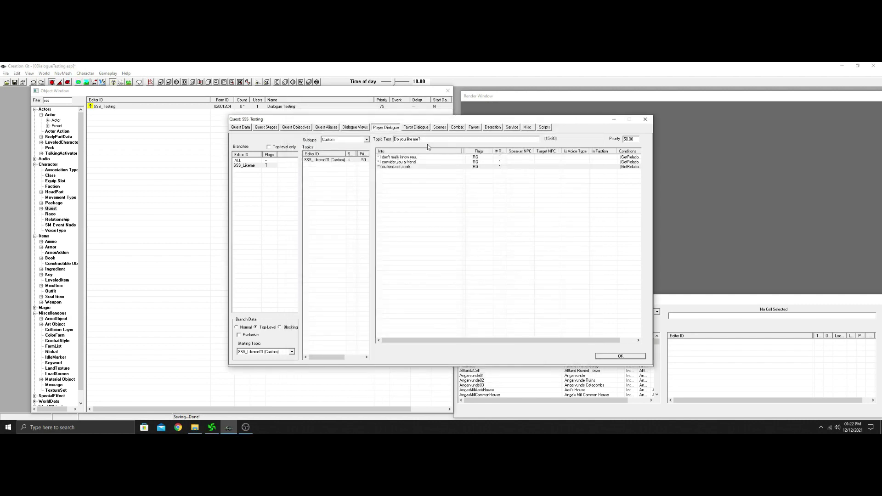
Duplicate the 'I don't really know you.' response and open the copy's details
left_click(399, 157)
right_click(399, 157)
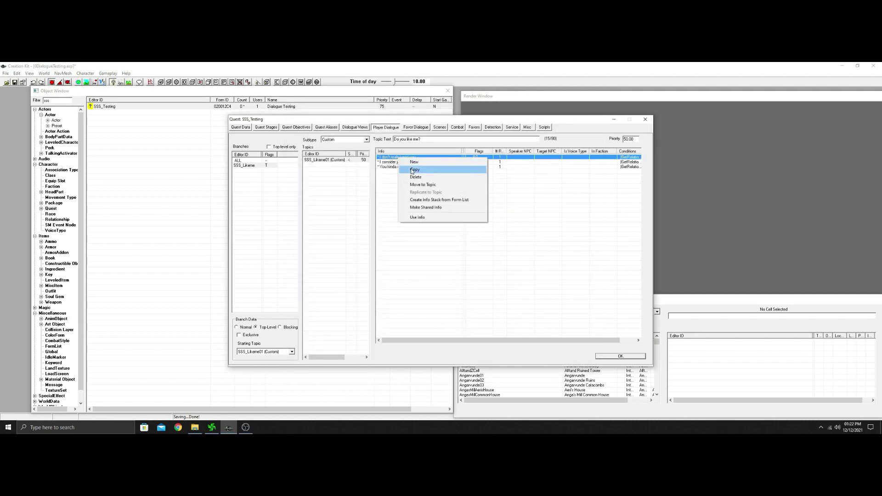
left_click(412, 169)
double_click(400, 163)
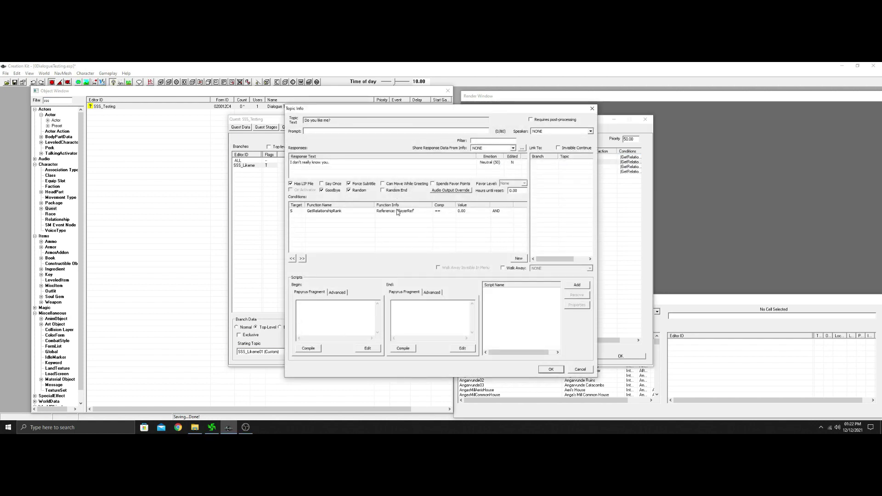
Add a GetIsSex condition with parameter Female, run on the player
right_click(391, 224)
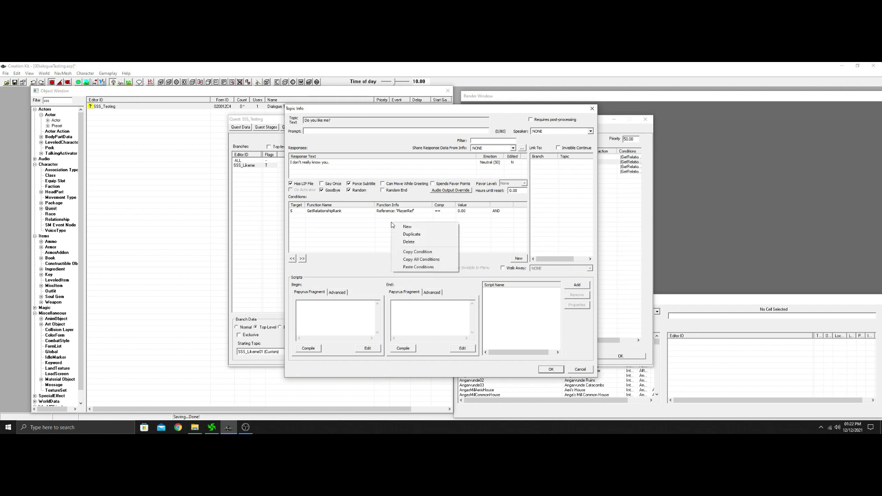
left_click(399, 227)
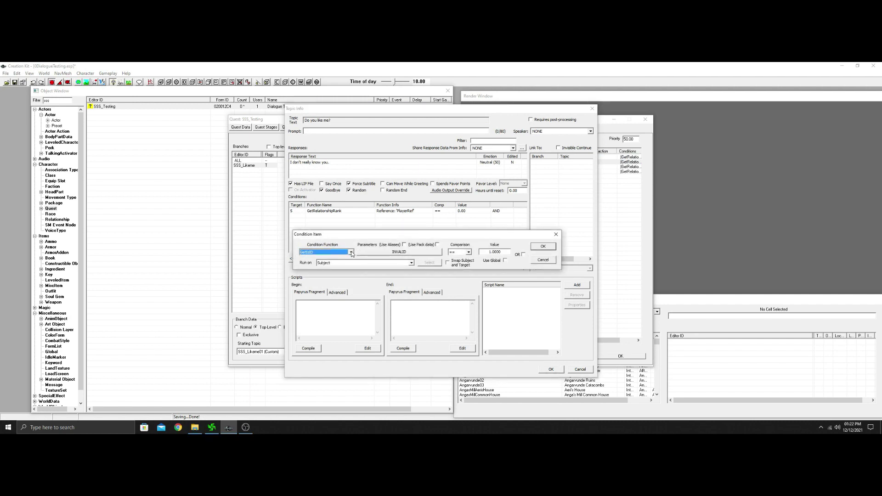
left_click(351, 253)
left_click(324, 290)
left_click(409, 252)
left_click(415, 275)
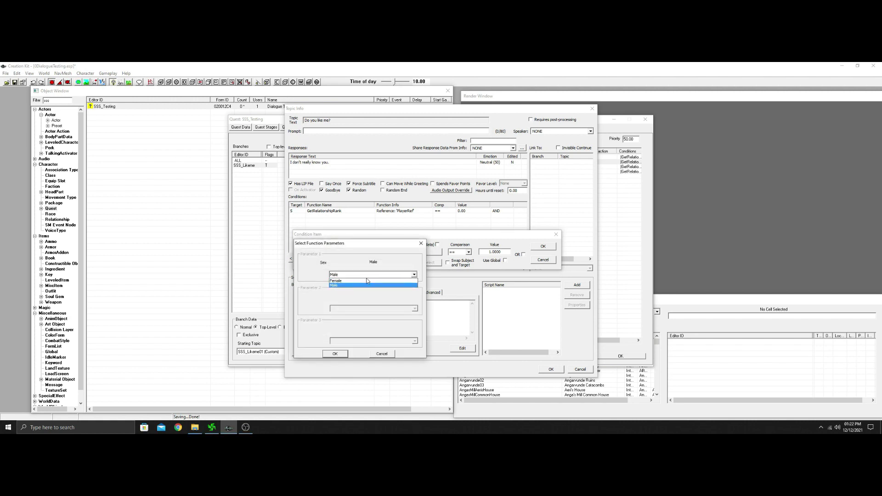
left_click(370, 285)
left_click(336, 355)
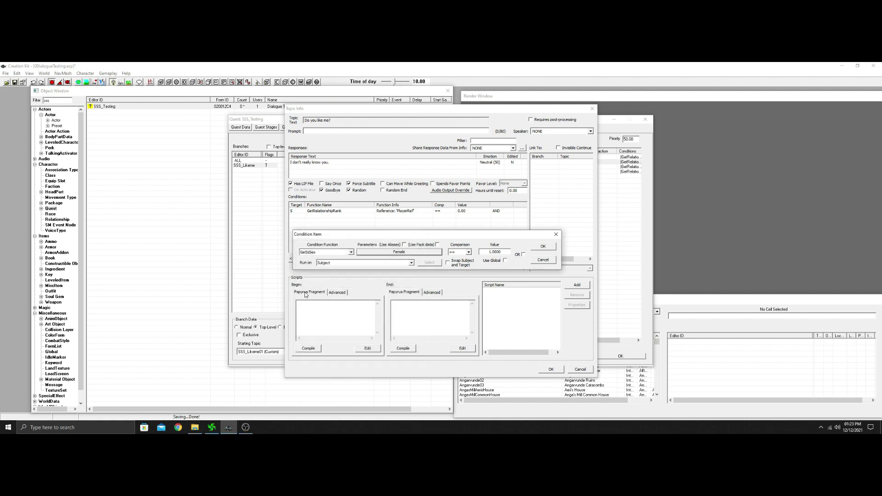
left_click(412, 263)
left_click(340, 305)
left_click(543, 248)
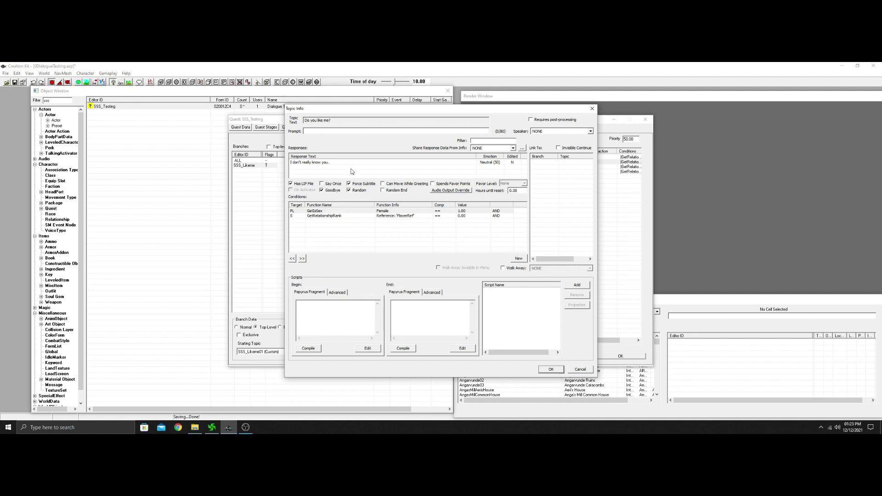
left_click(329, 162)
Extend the female-only response's text with the added sentence, fix the 'ares' typo, and save
double_click(329, 163)
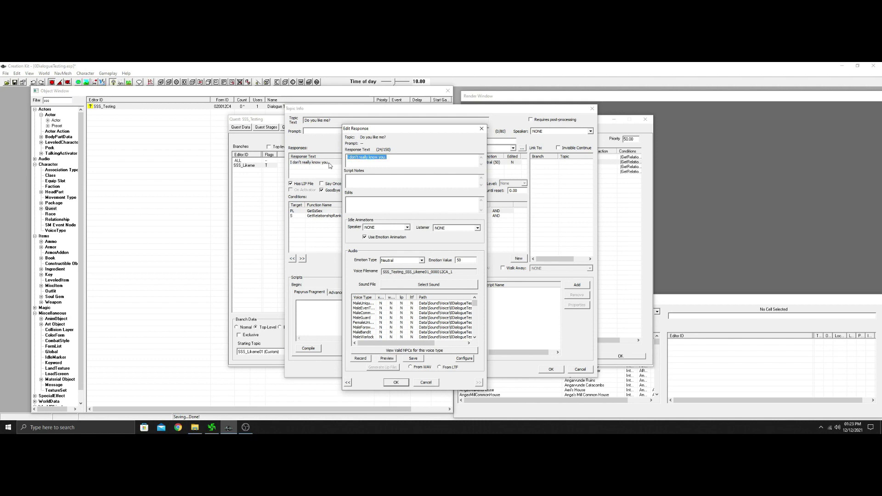
left_click(395, 159)
type("es nice")
left_click(398, 382)
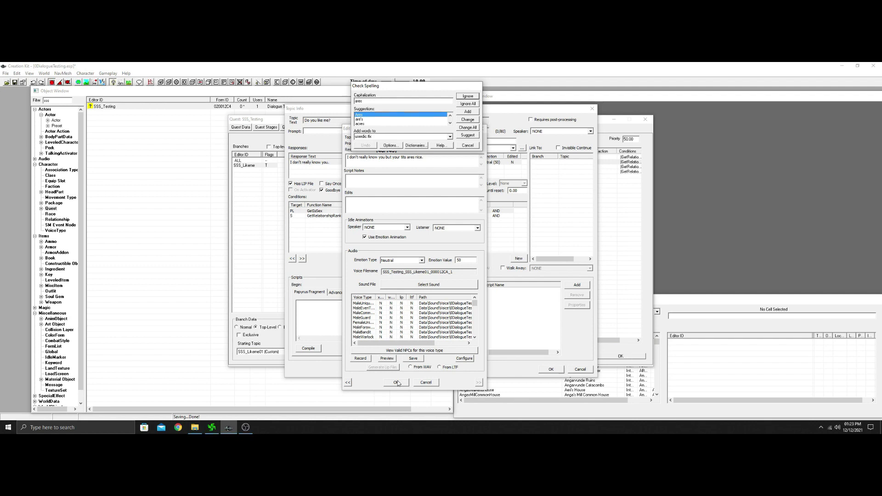
left_click(469, 146)
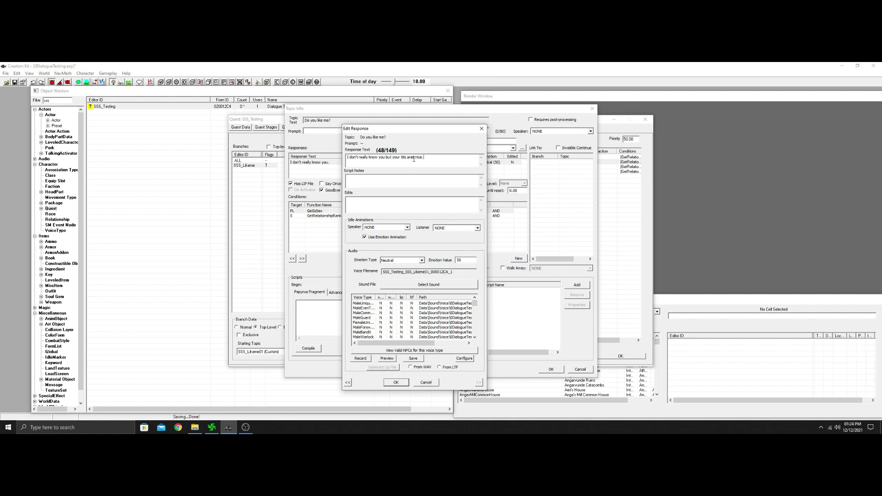
key("Left")
key("Left")
key("Left")
key("Left")
key("Left")
key("Left")
key("BackSpace")
left_click(399, 384)
left_click(551, 369)
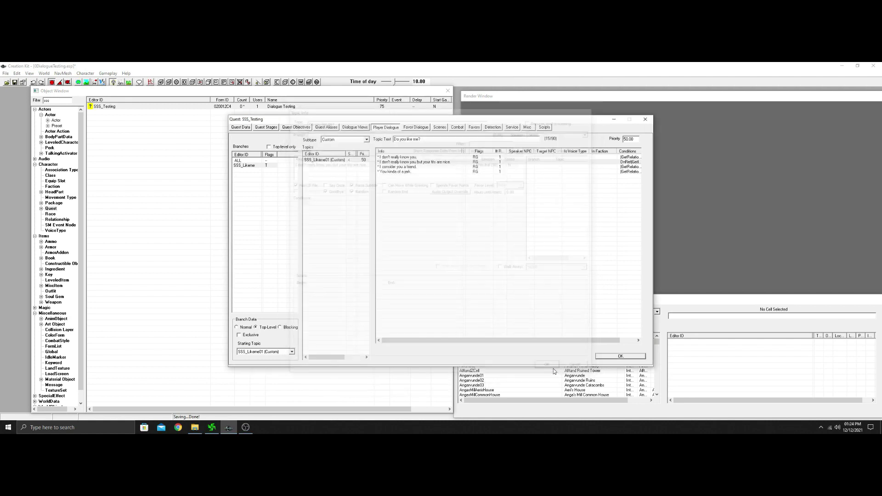
Duplicate the jerk response and change the copy's GetRelationshipRank value to 4
left_click(410, 172)
right_click(410, 172)
left_click(419, 182)
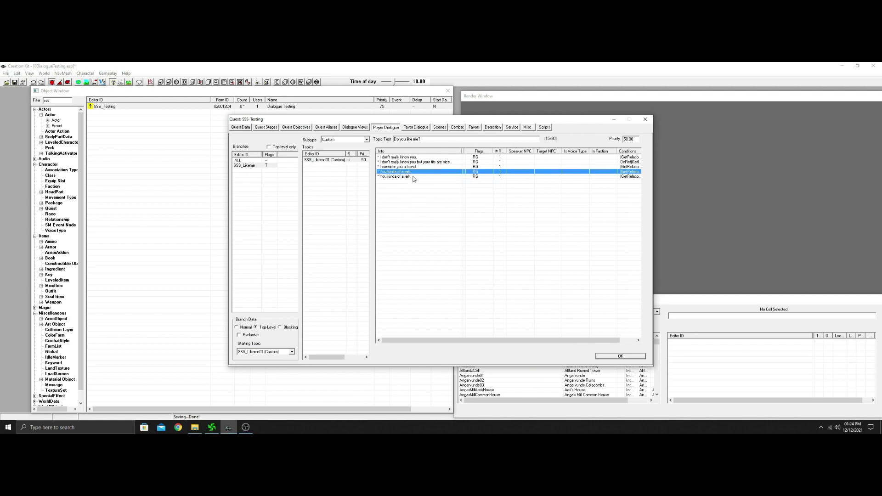
double_click(412, 177)
double_click(433, 210)
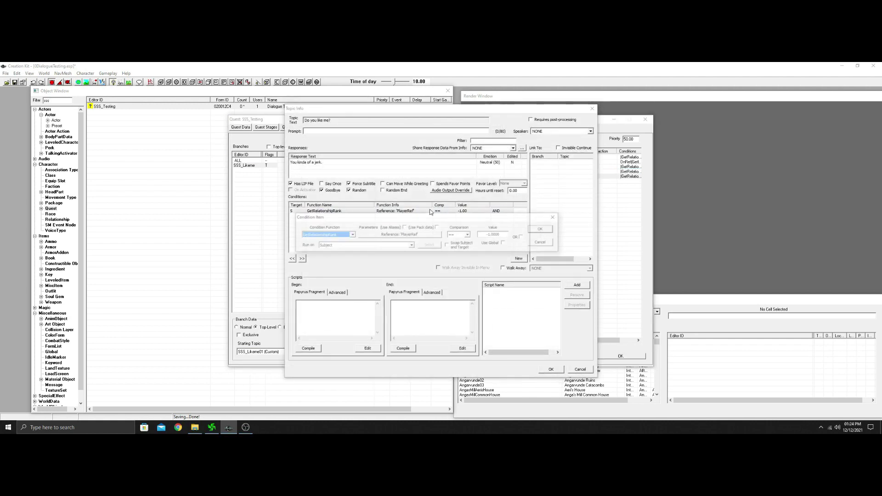
left_click(493, 235)
key("BackSpace")
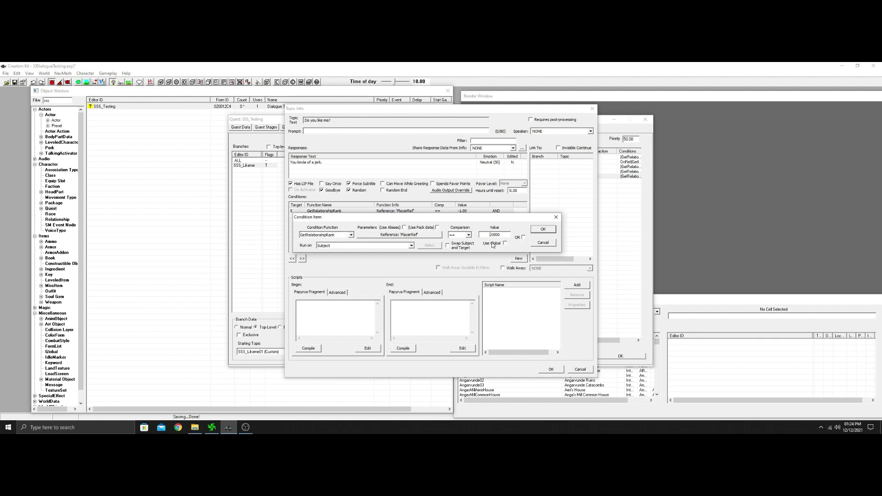
type("4")
left_click(542, 229)
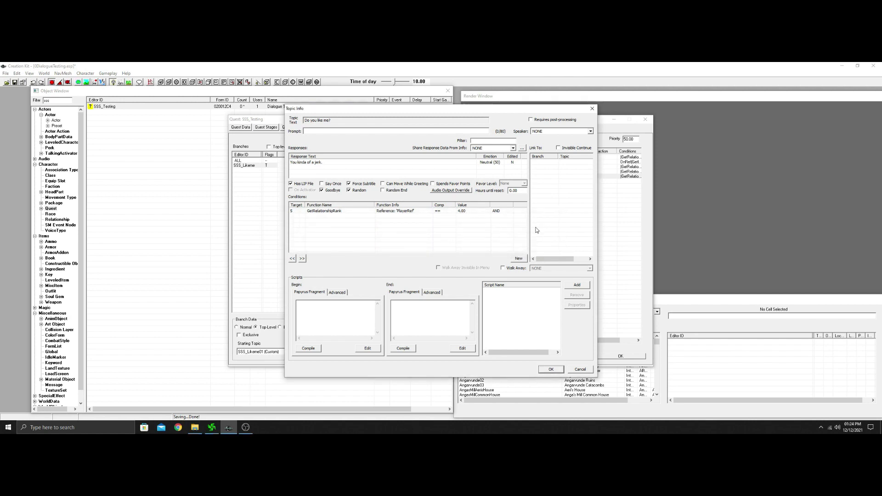
Start a new condition on the copy and open the Condition Function list
right_click(413, 234)
left_click(422, 236)
left_click(353, 261)
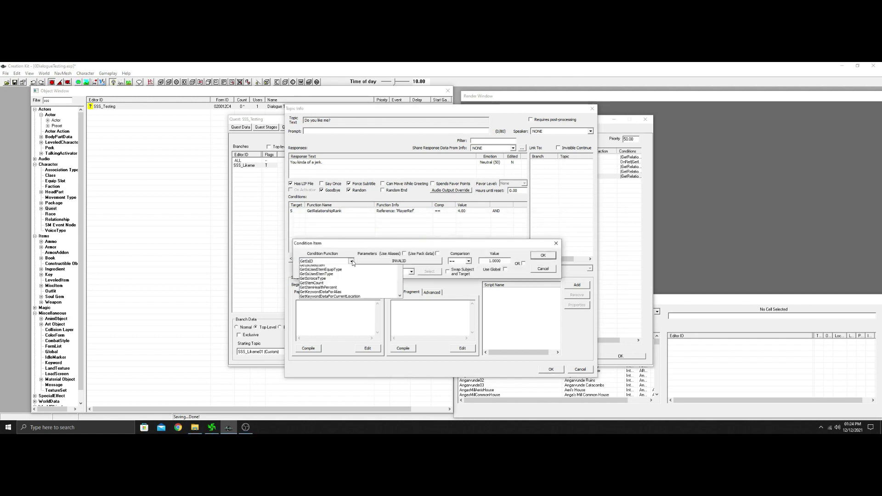